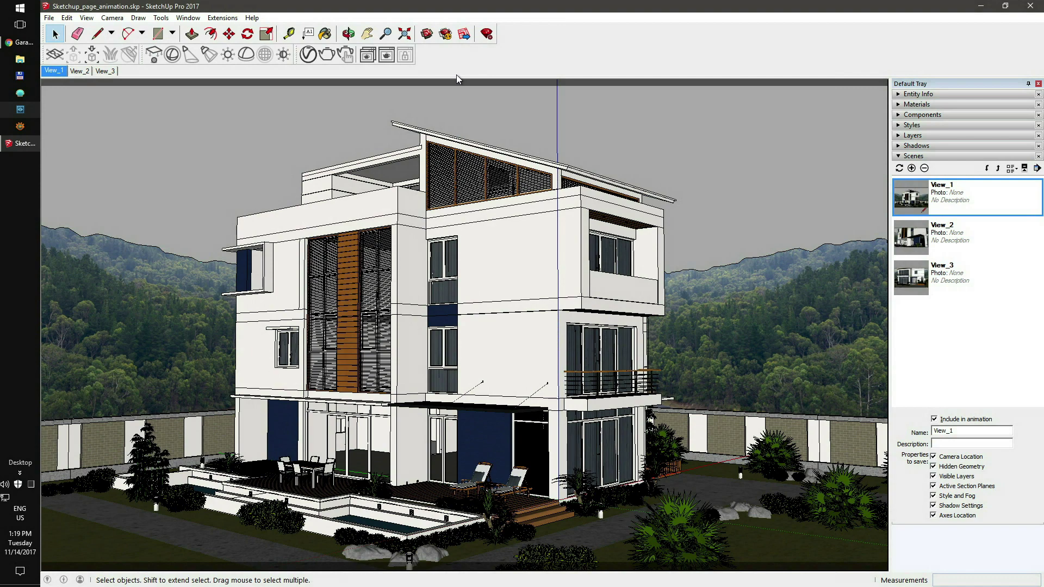
Review the scene transition and scene delay times in the model's animation settings
left_click(86, 18)
mouse_move(102, 190)
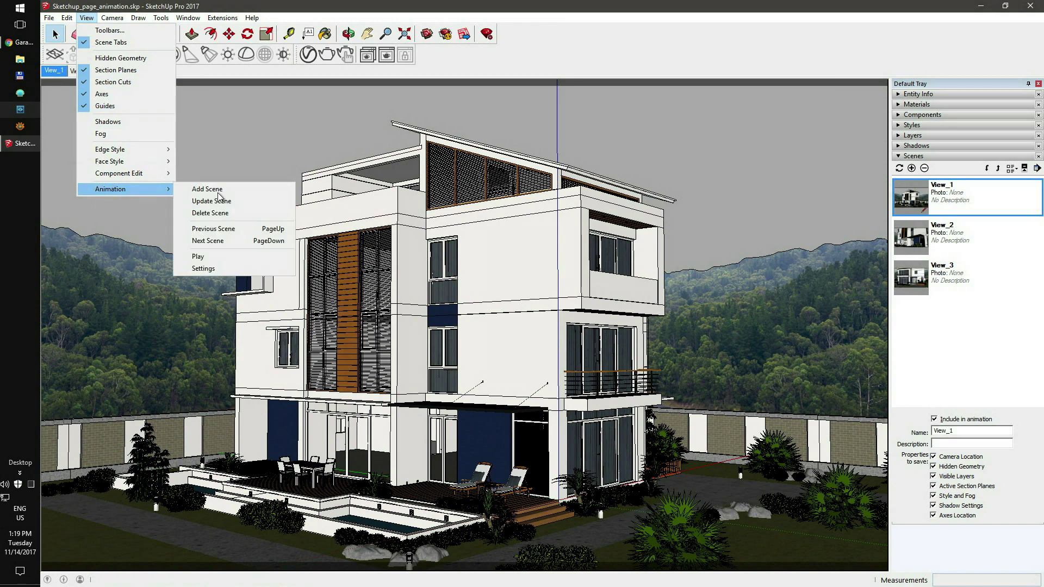
left_click(237, 268)
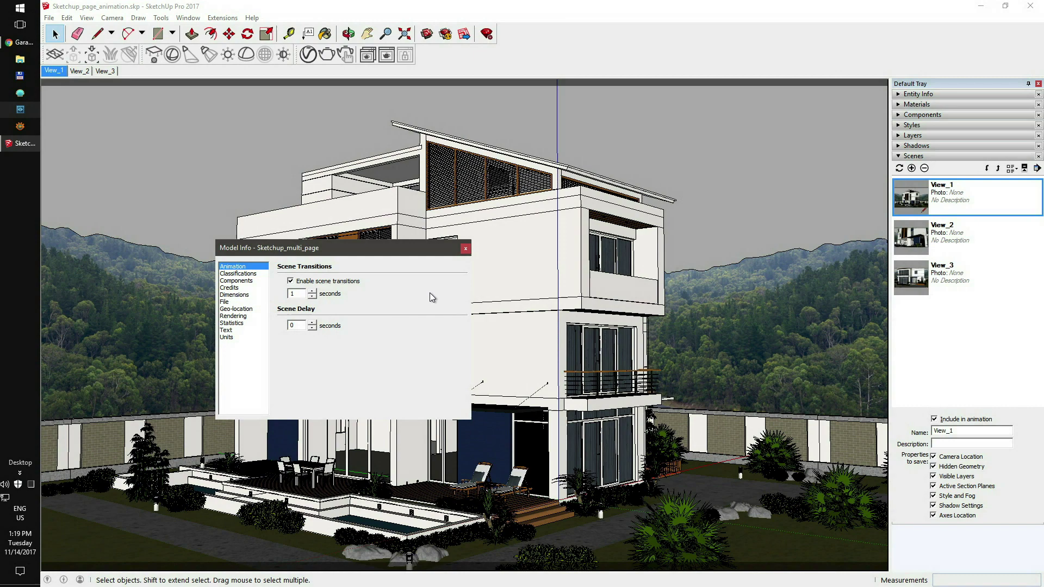
left_click(467, 249)
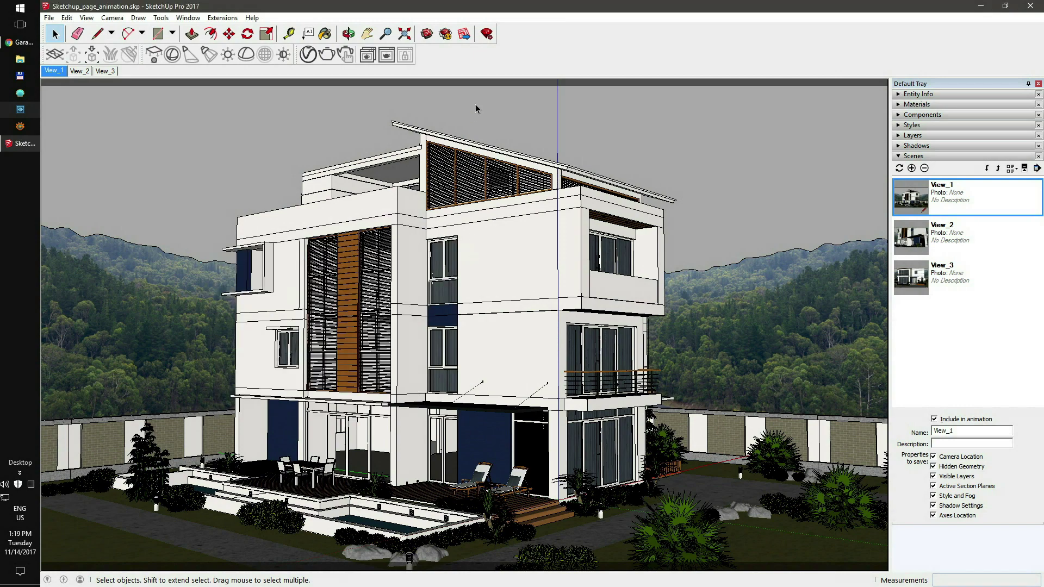
In the V-Ray render settings, set the animation time segment to Entire Animation
left_click(308, 54)
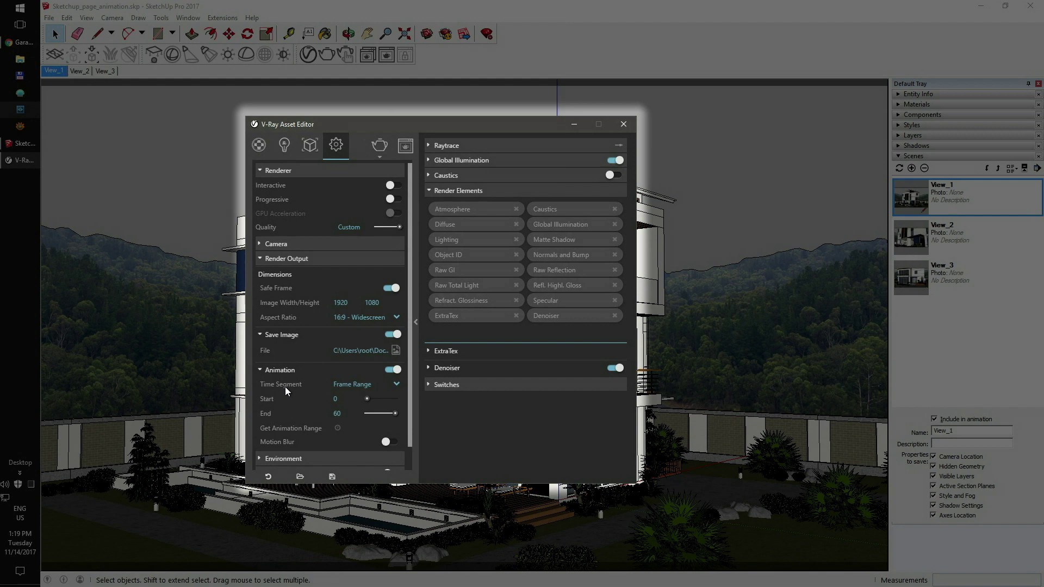
left_click(350, 387)
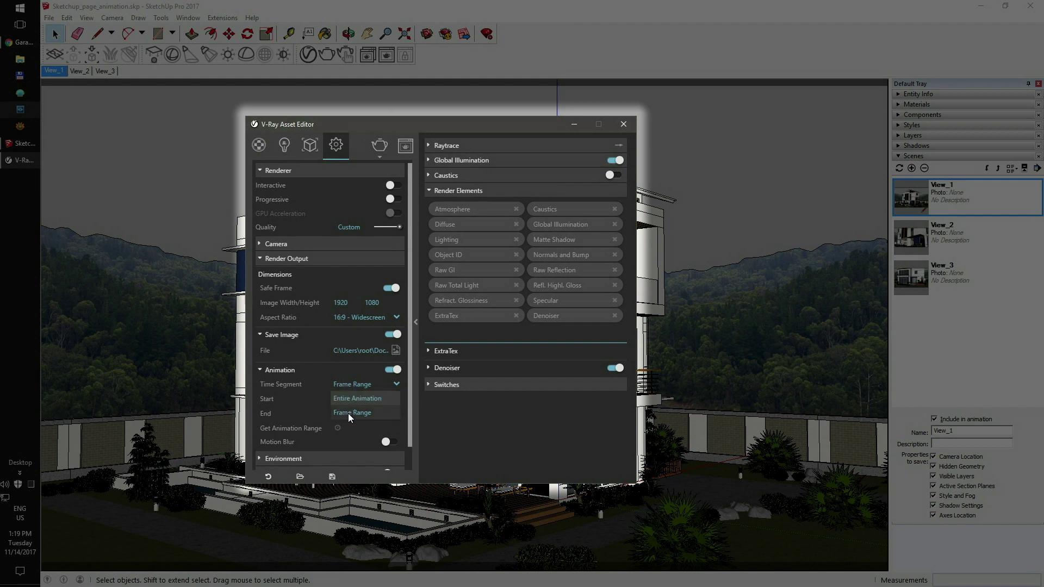
left_click(350, 397)
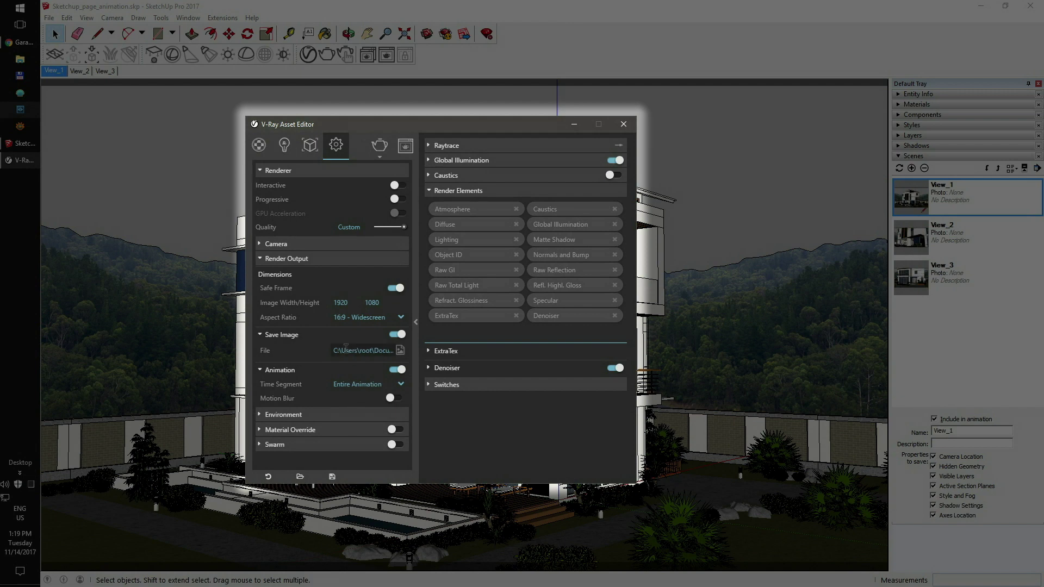
Set the V-Ray render output file to Sketchup_page_animation.png in the Renders folder, using the Portable Network Graphics format
left_click(401, 350)
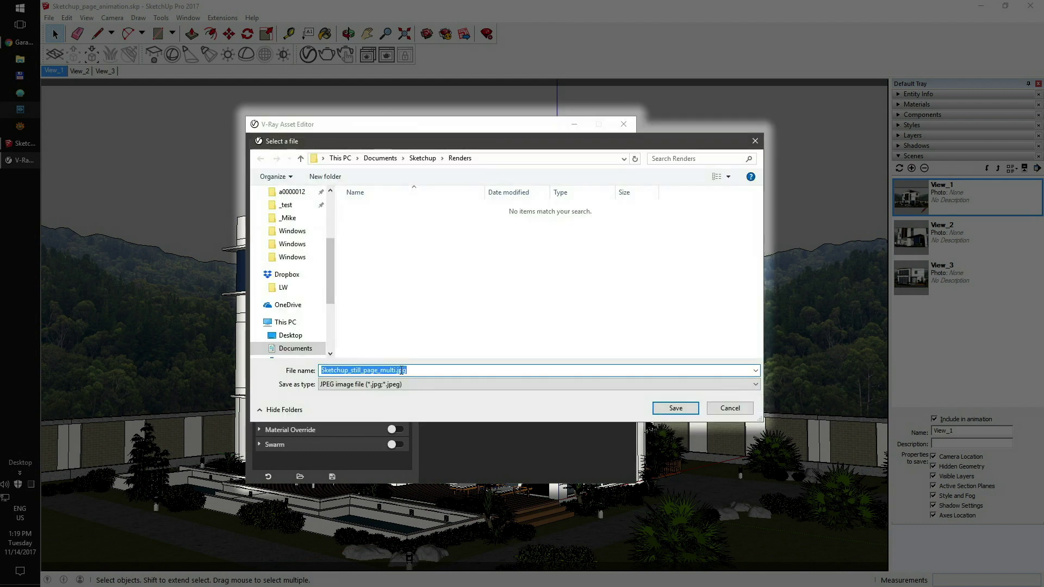
left_click(396, 371)
key("BackSpace")
key("BackSpace")
key("BackSpace")
key("BackSpace")
key("BackSpace")
key("BackSpace")
key("BackSpace")
key("BackSpace")
key("BackSpace")
key("BackSpace")
key("BackSpace")
key("BackSpace")
key("BackSpace")
key("BackSpace")
key("BackSpace")
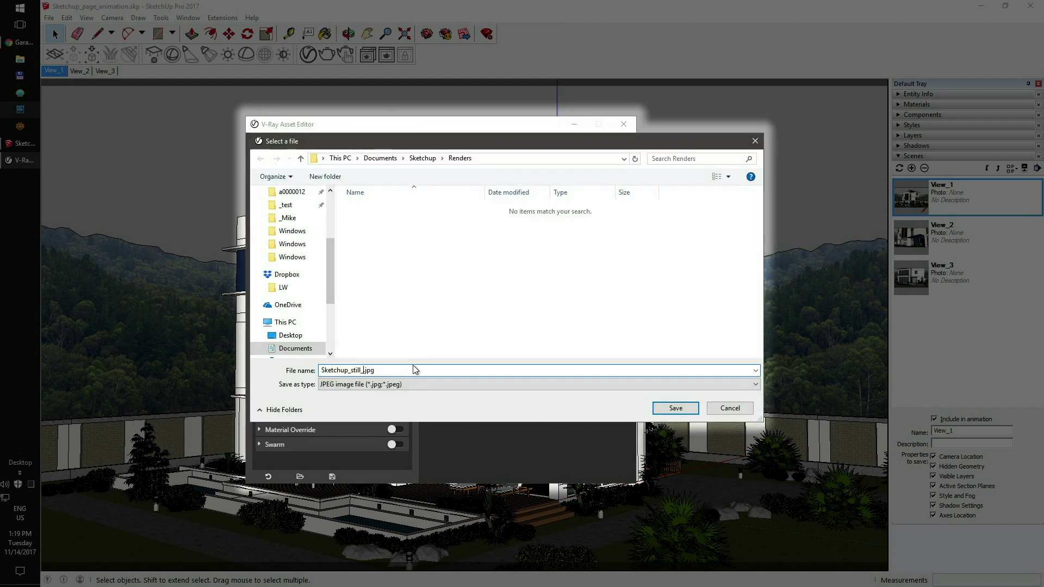
key("BackSpace")
type("page_animation")
left_click(410, 385)
left_click(410, 403)
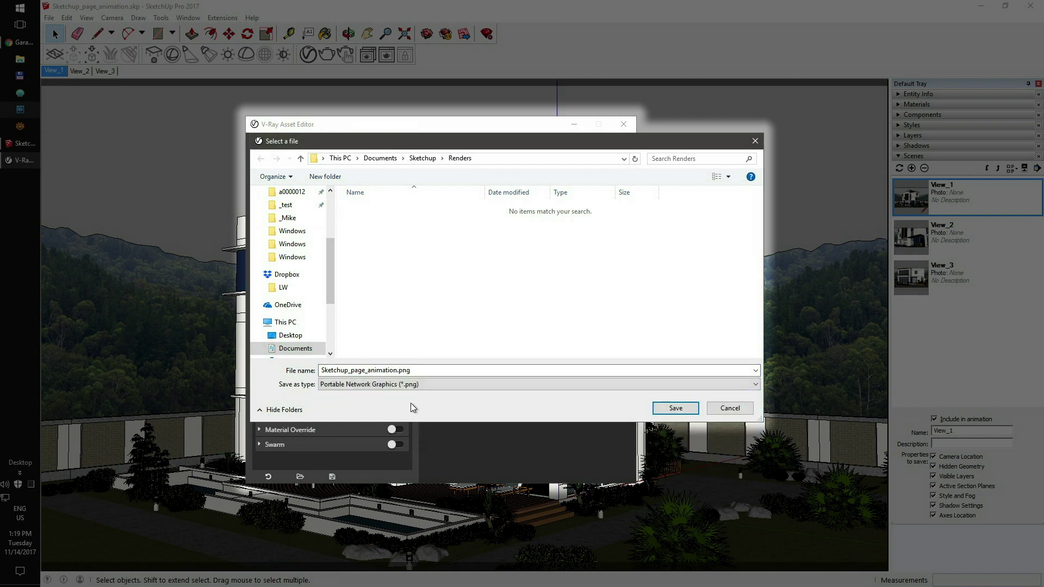
left_click(674, 408)
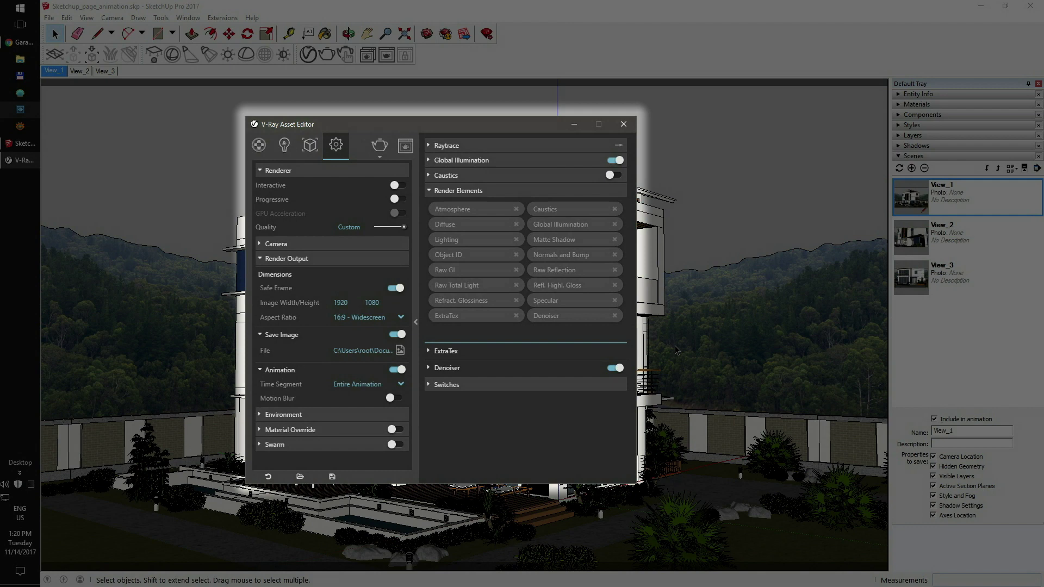
Review the V-Ray Global Illumination settings for primary rays, secondary rays, irradiance map and light cache
left_click(478, 159)
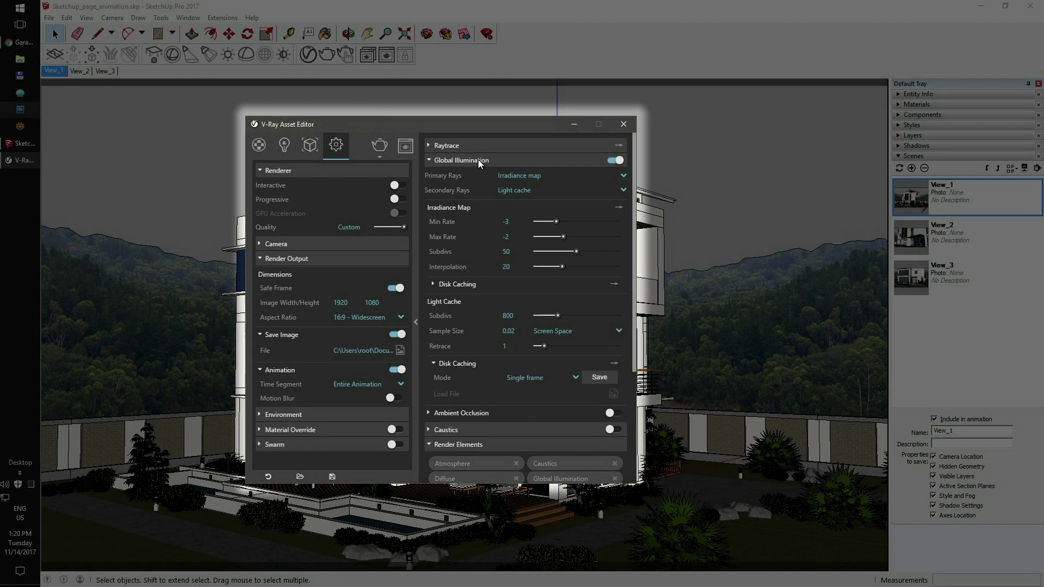
left_click(478, 160)
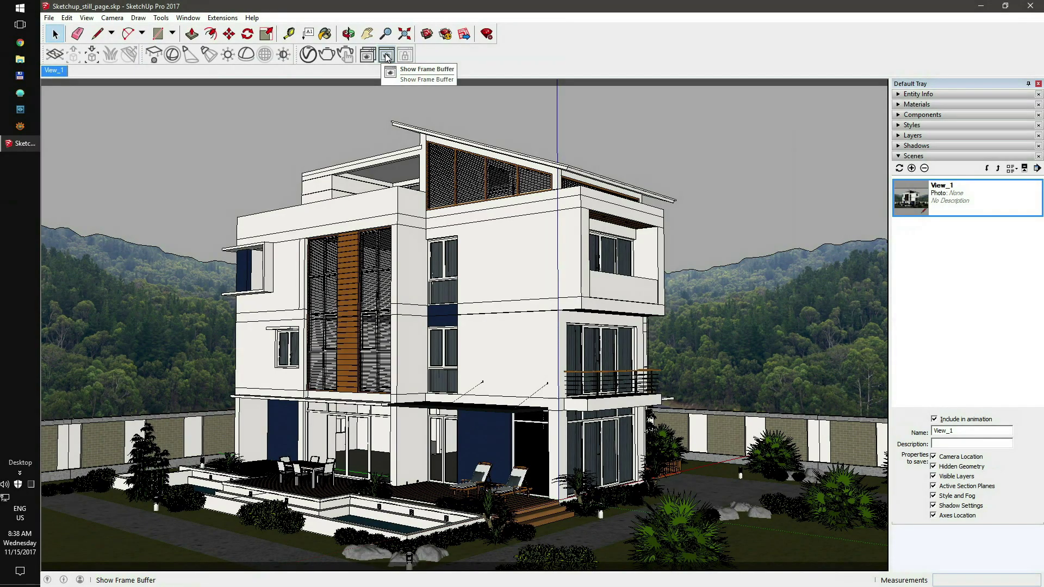
Show the V-Ray frame buffer and compare the render with sRGB color display switched off and on
left_click(386, 56)
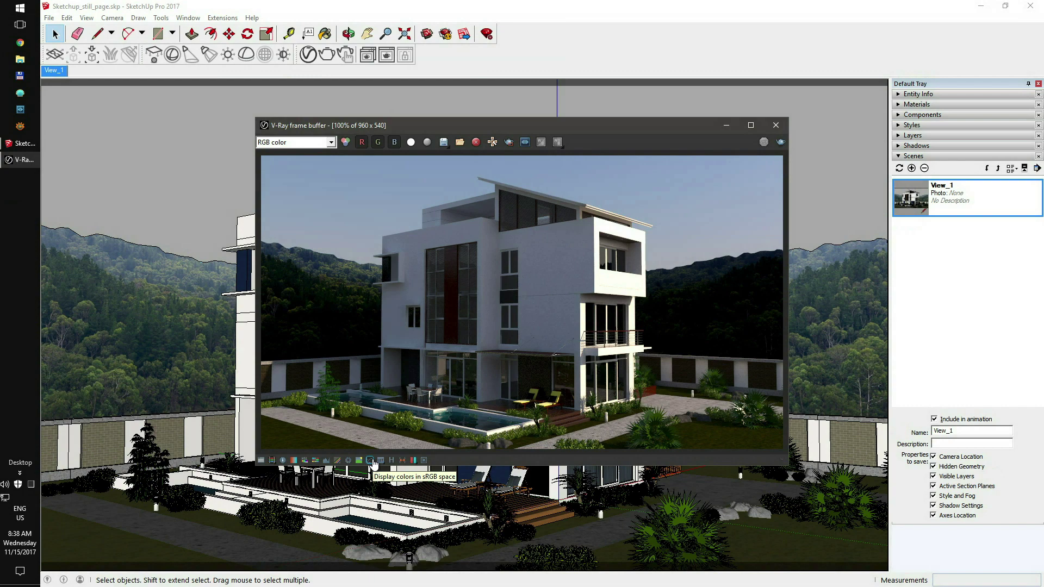
left_click(370, 461)
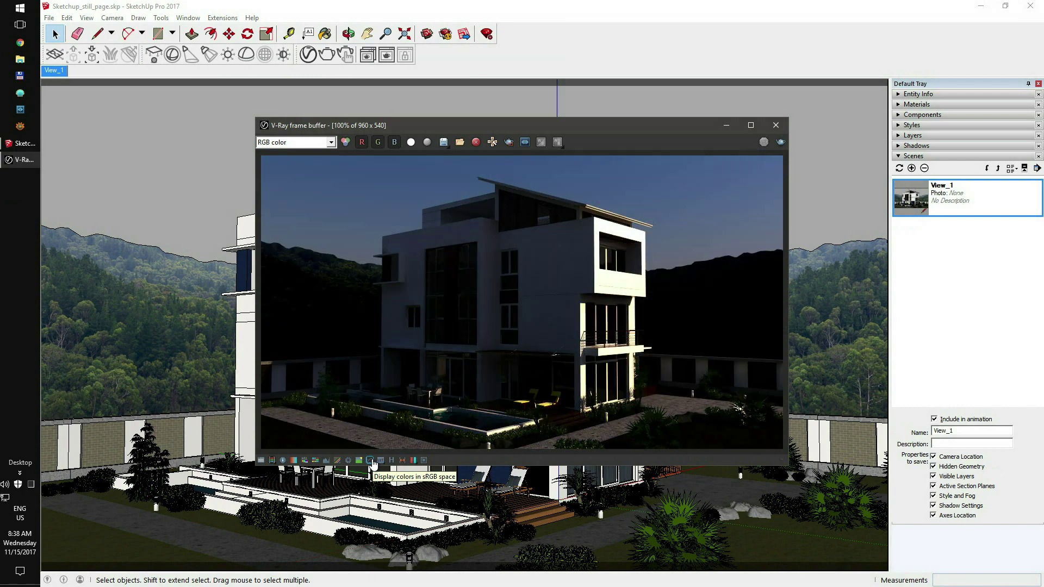
left_click(371, 461)
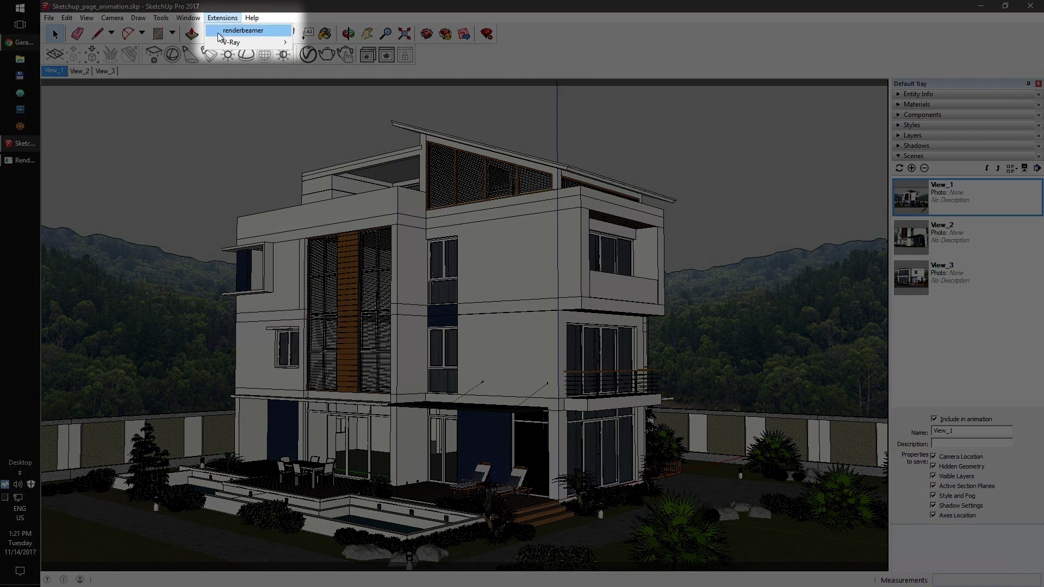
Open the renderbeamer extension and set it to Page animation mode with a page range from View_1 to View_3
left_click(220, 32)
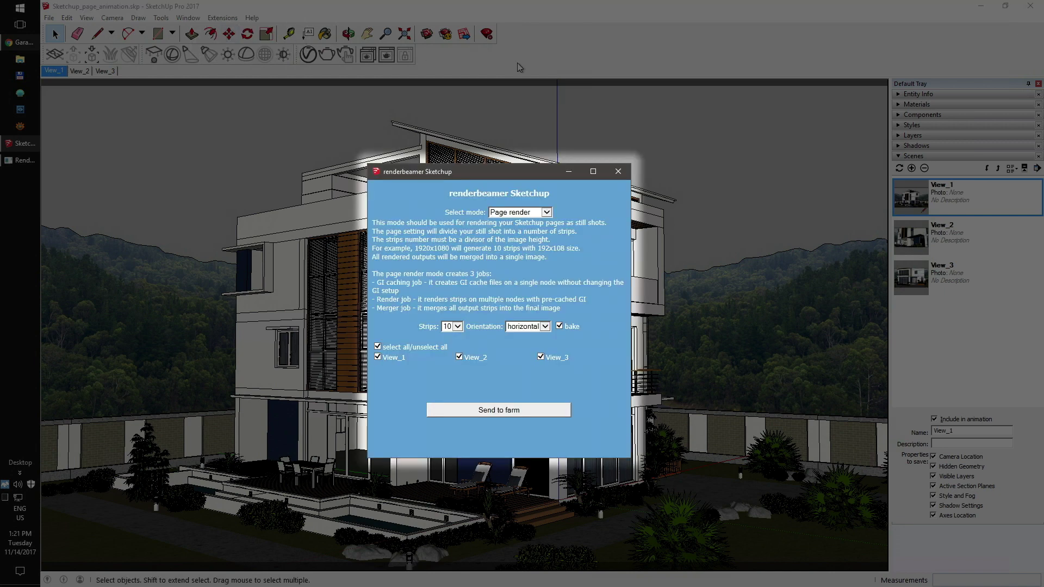
left_click(547, 213)
left_click(543, 221)
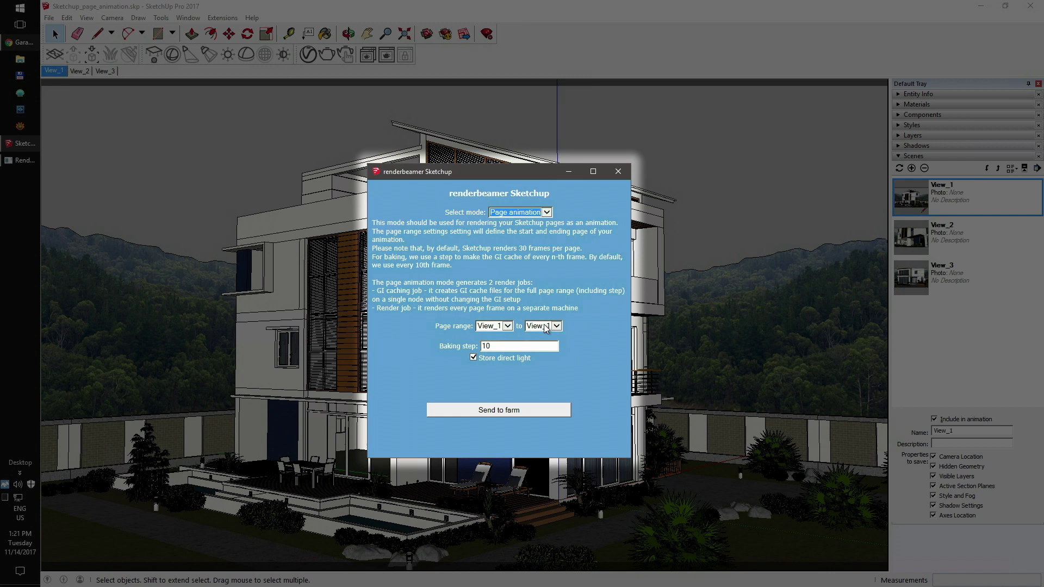
left_click(510, 326)
left_click(511, 327)
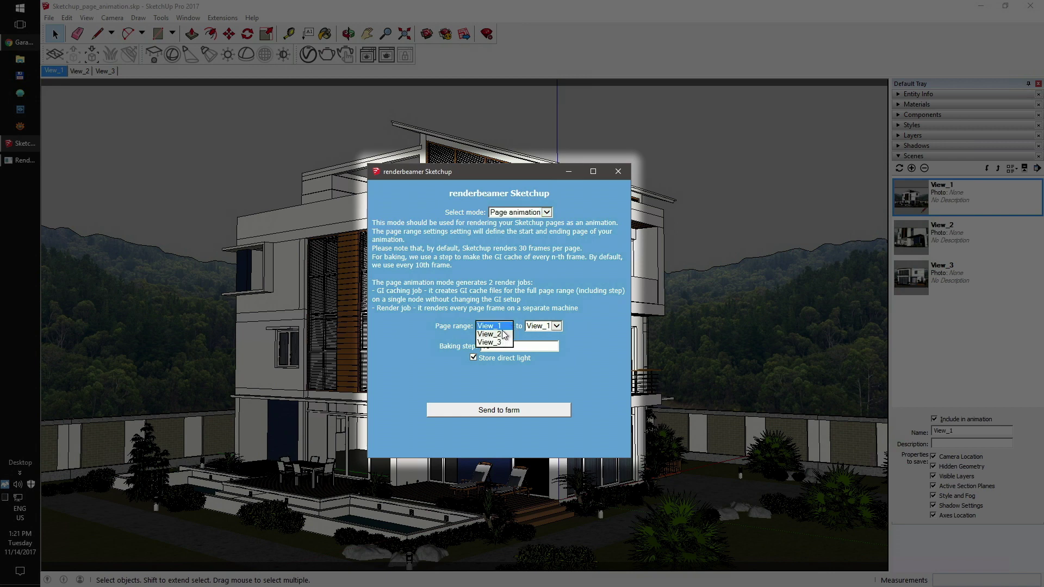
left_click(555, 327)
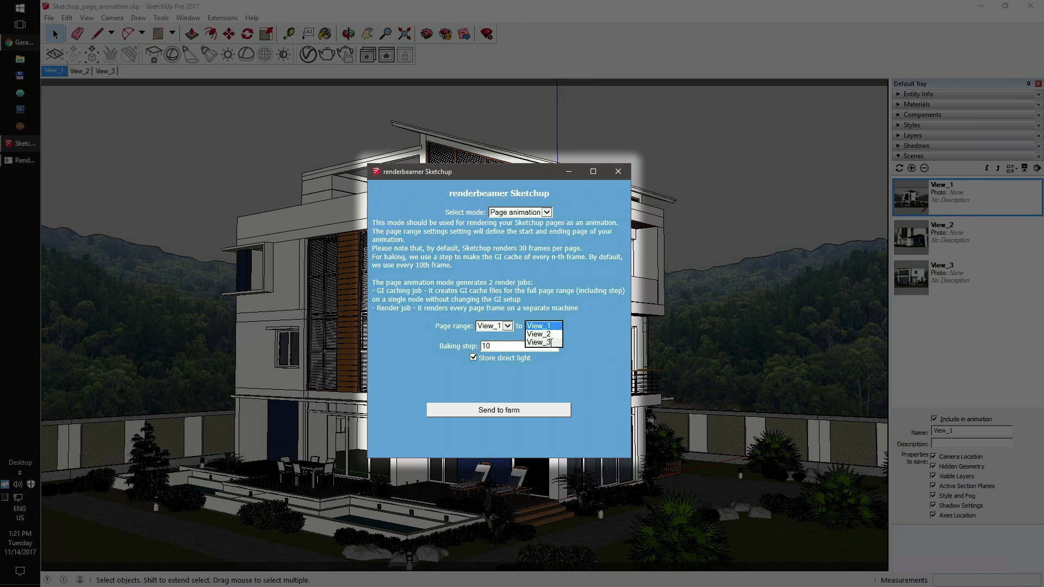
left_click(543, 348)
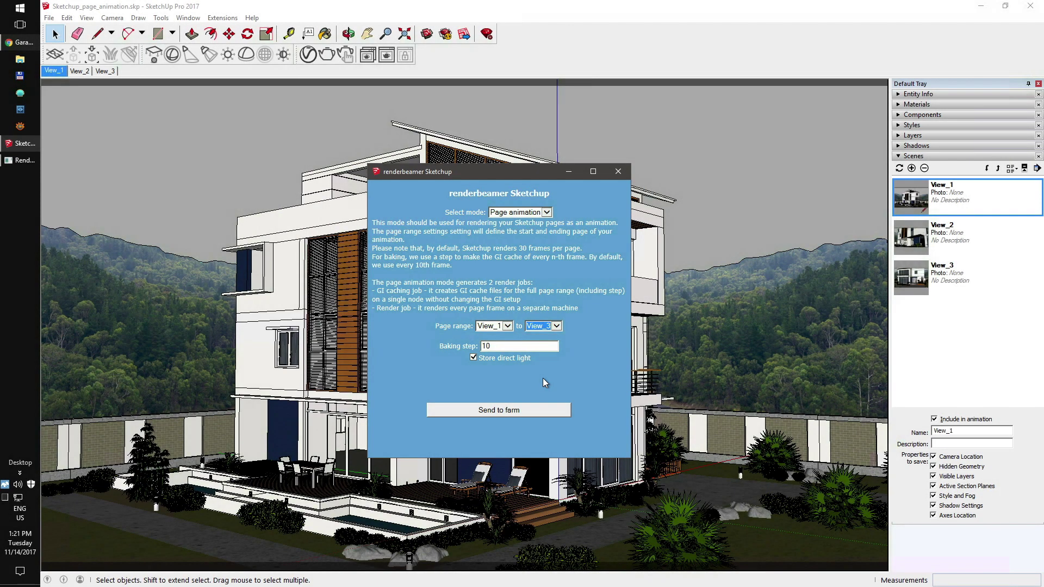
Send the page animation to the farm and submit the uploaded Sketchup_page_animation.vrscene job in the GarageFarm web manager
left_click(546, 408)
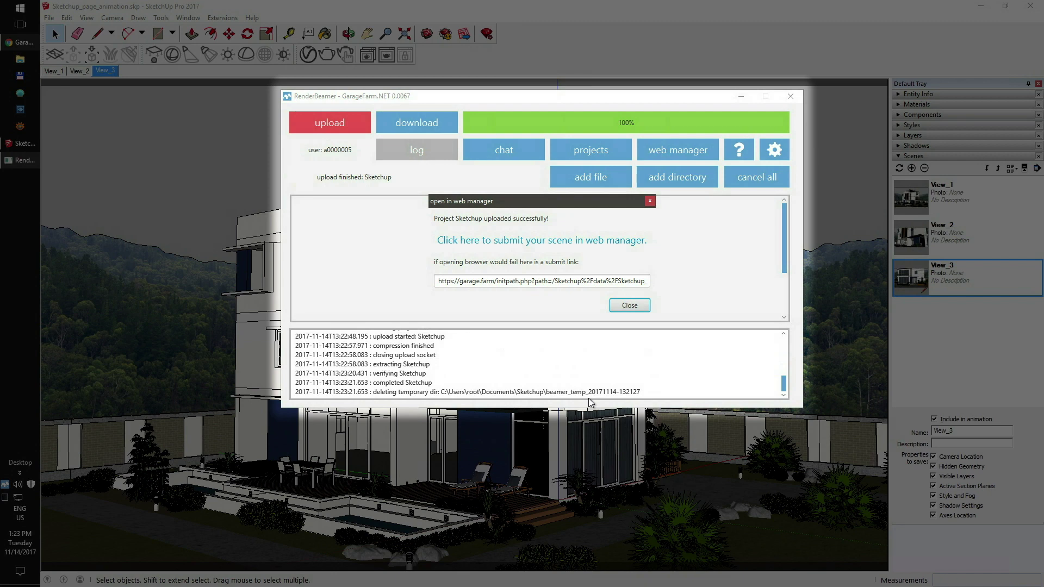
left_click(583, 243)
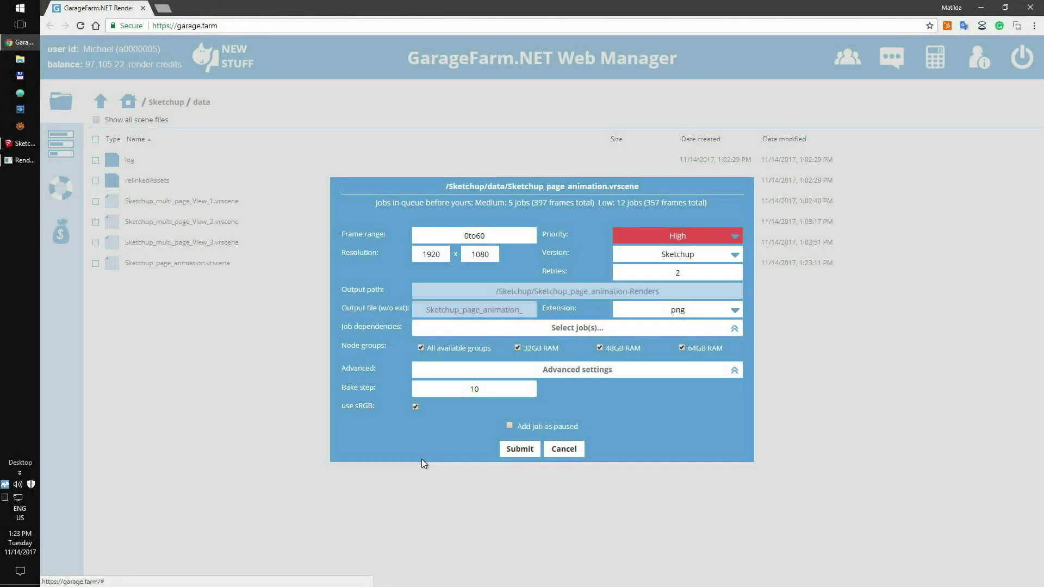
left_click(519, 449)
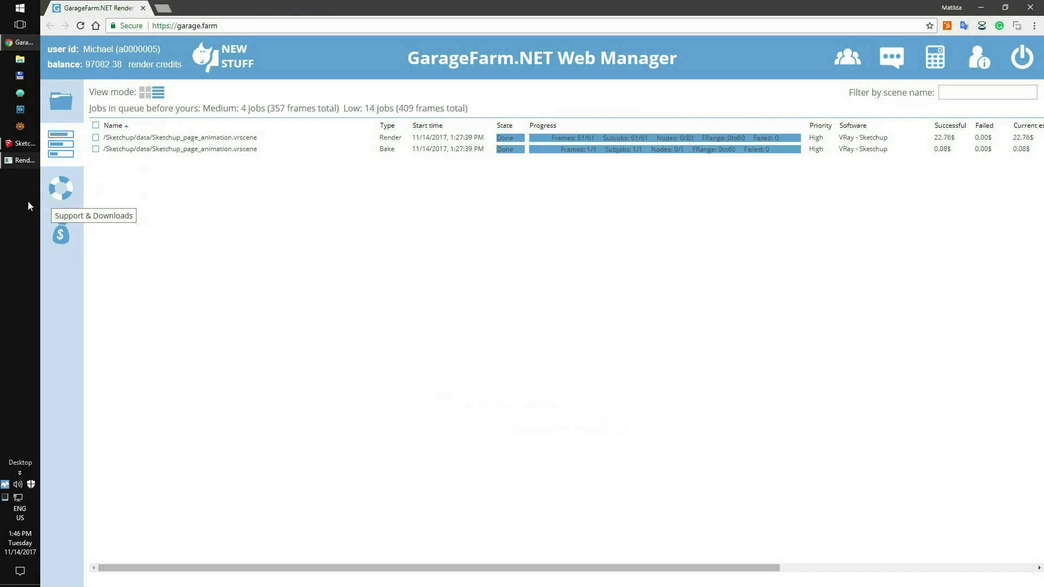
Switch to RenderBeamer, refresh the list of finished renders and download Sketchup/Sketchup_page_animation-Renders
left_click(26, 161)
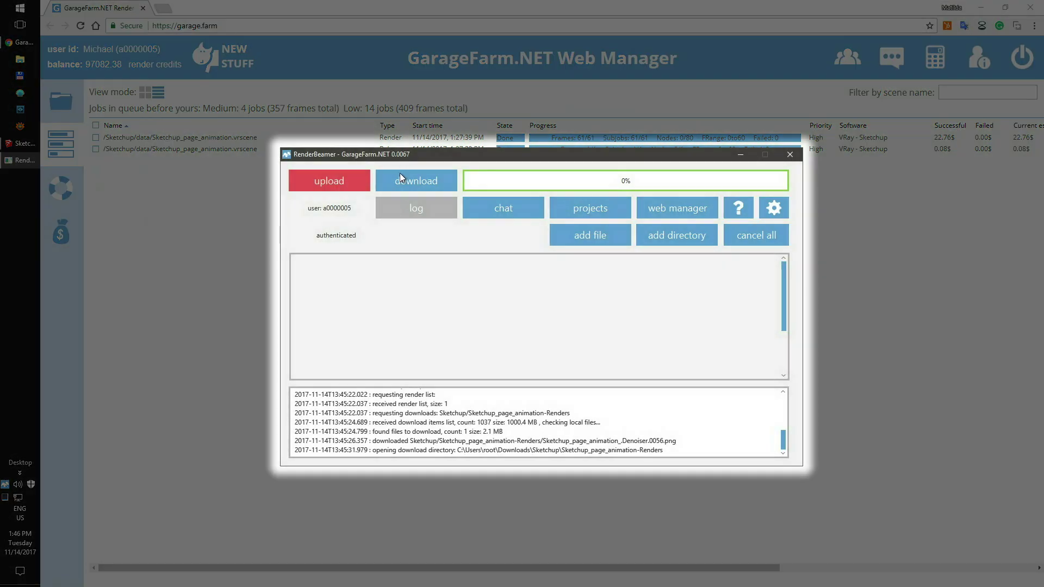
left_click(399, 186)
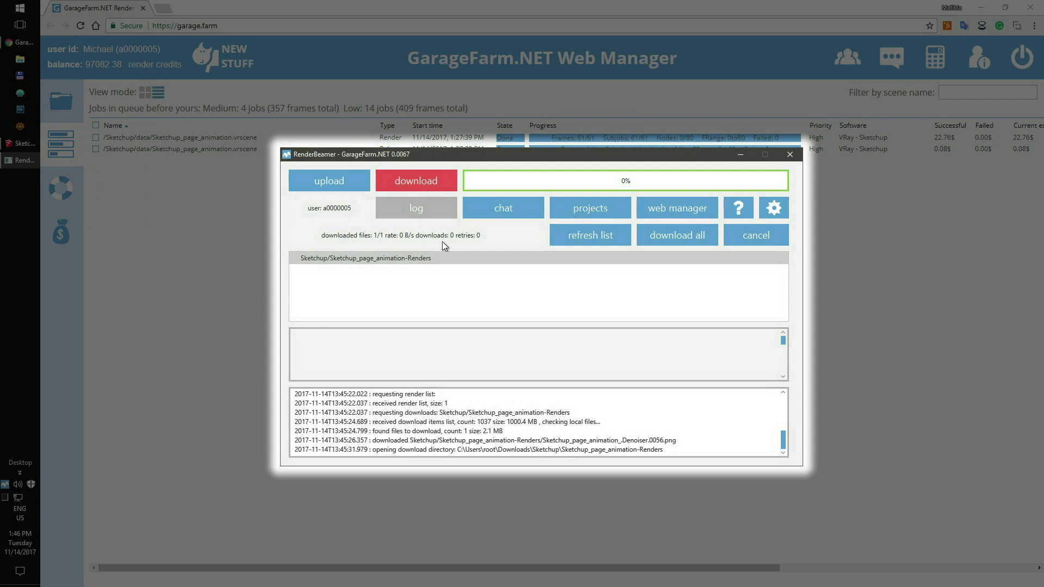
left_click(566, 236)
left_click(563, 259)
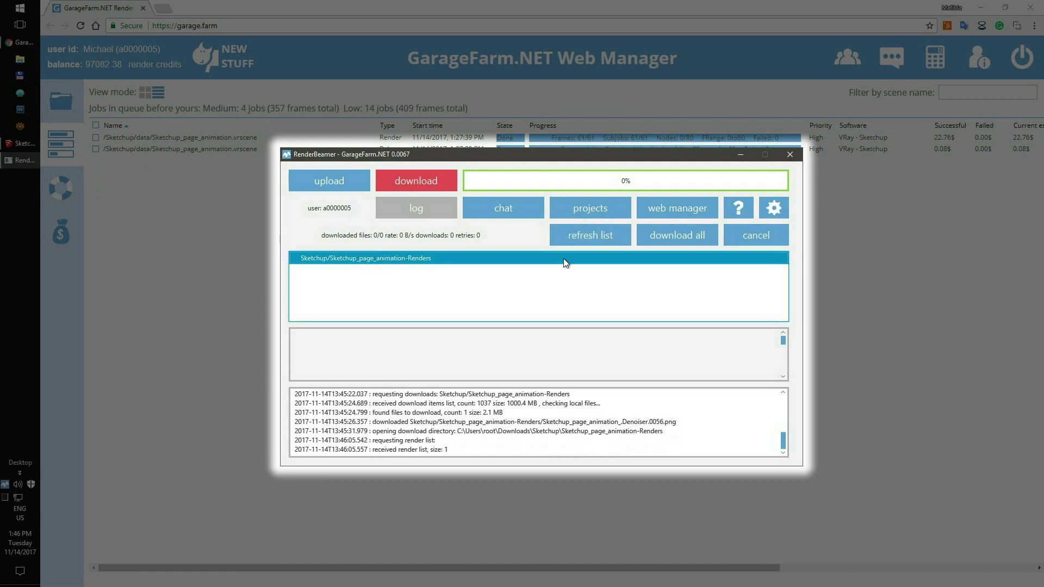
right_click(563, 263)
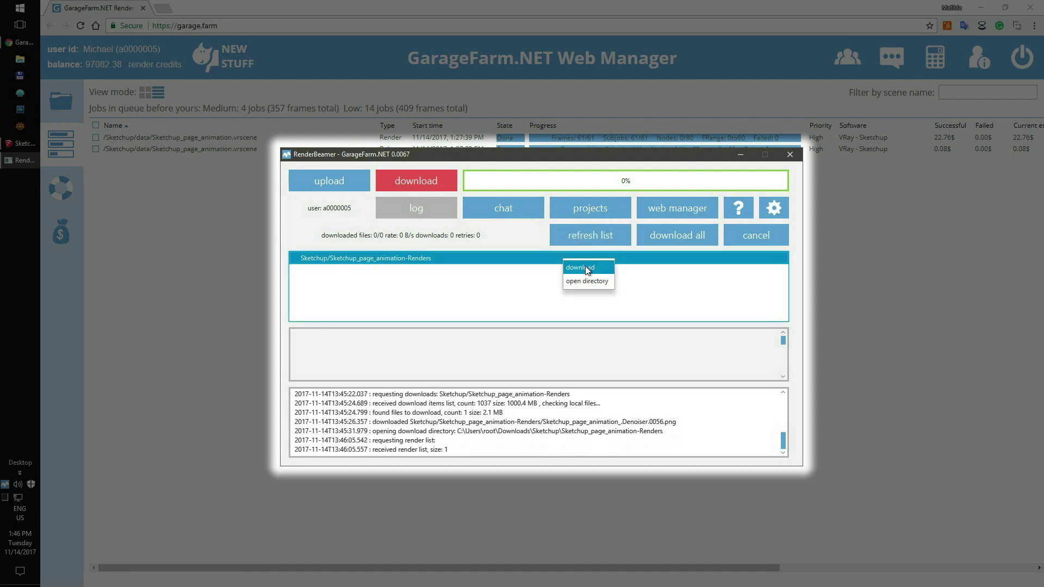
left_click(584, 266)
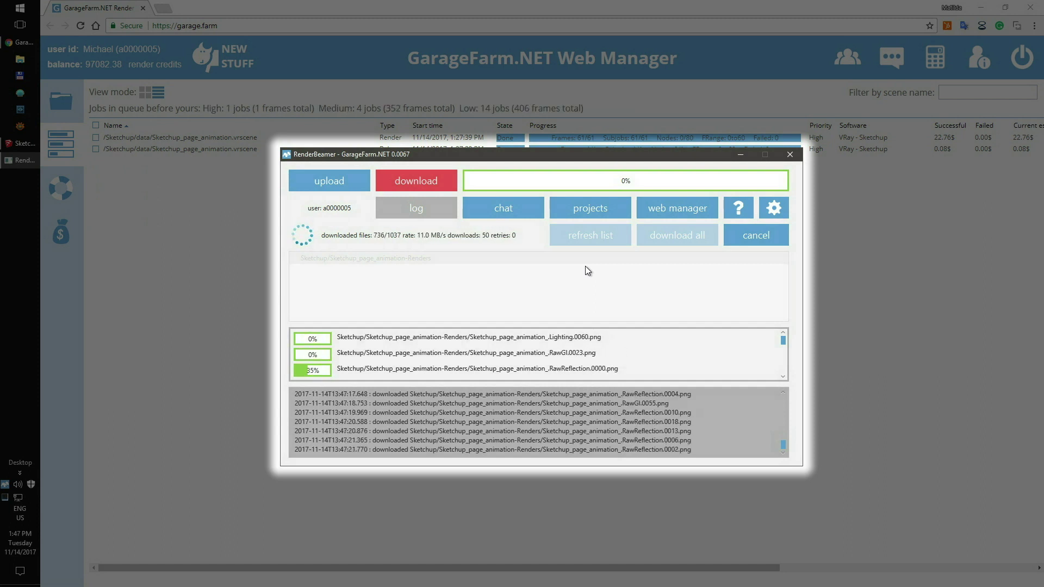
Open the download directory of Sketchup_page_animation-Renders and view the first rendered frame, number 0000
right_click(378, 257)
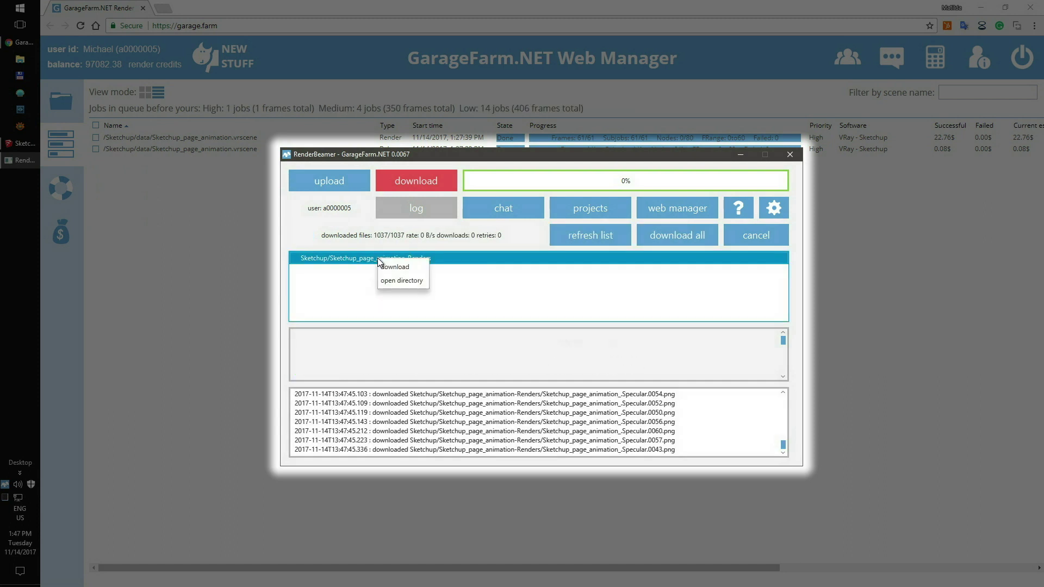
left_click(409, 283)
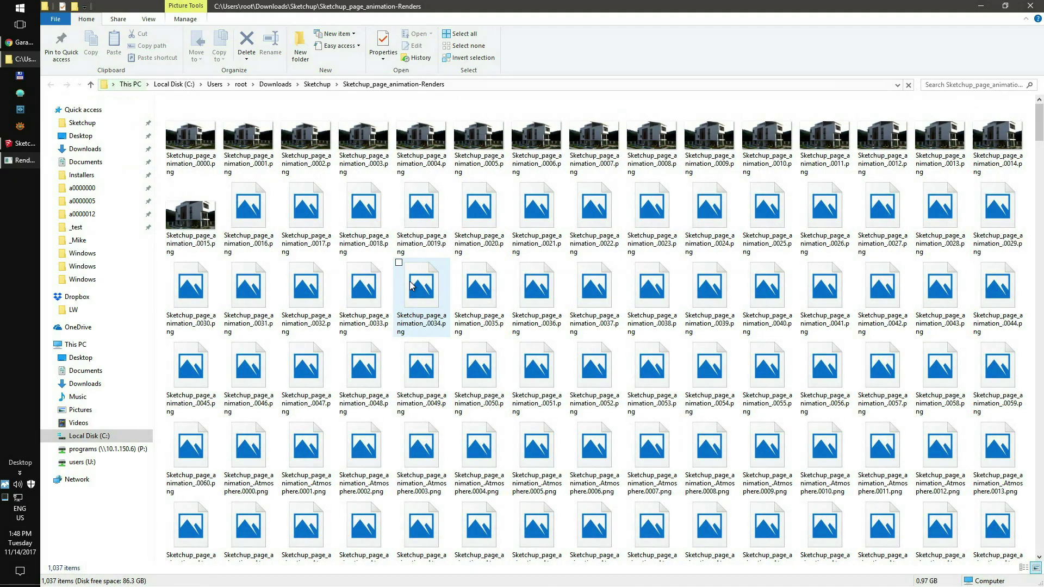
double_click(197, 152)
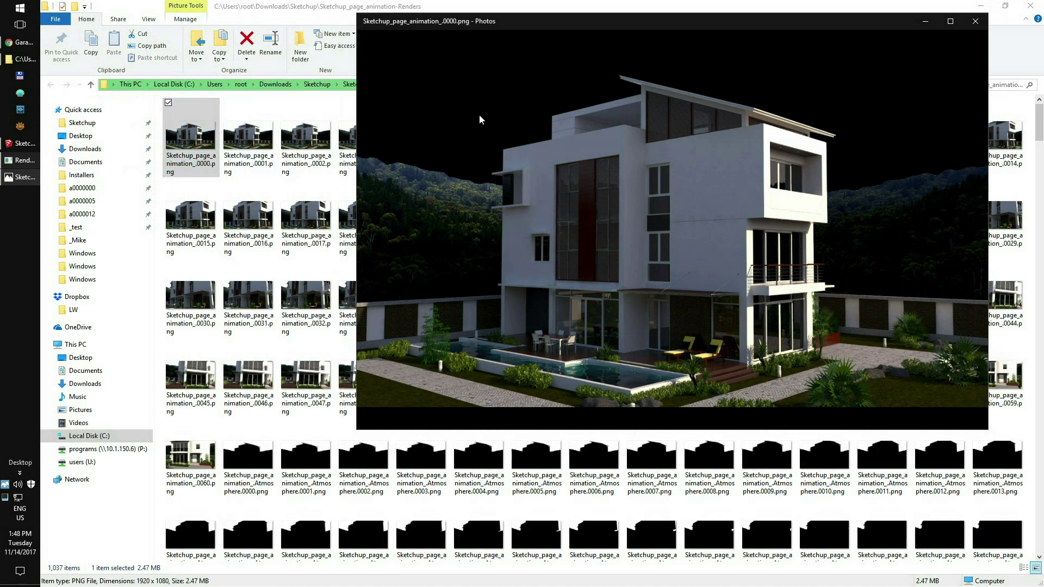
Step forward through the rendered animation frames in Photos, from frame 0000 to frame 0054, to check the camera movement
key("Right")
key("Right")
key("Right")
key("Right")
key("Right")
key("Right")
key("Right")
key("Right")
key("Right")
key("Right")
key("Right")
key("Right")
key("Right")
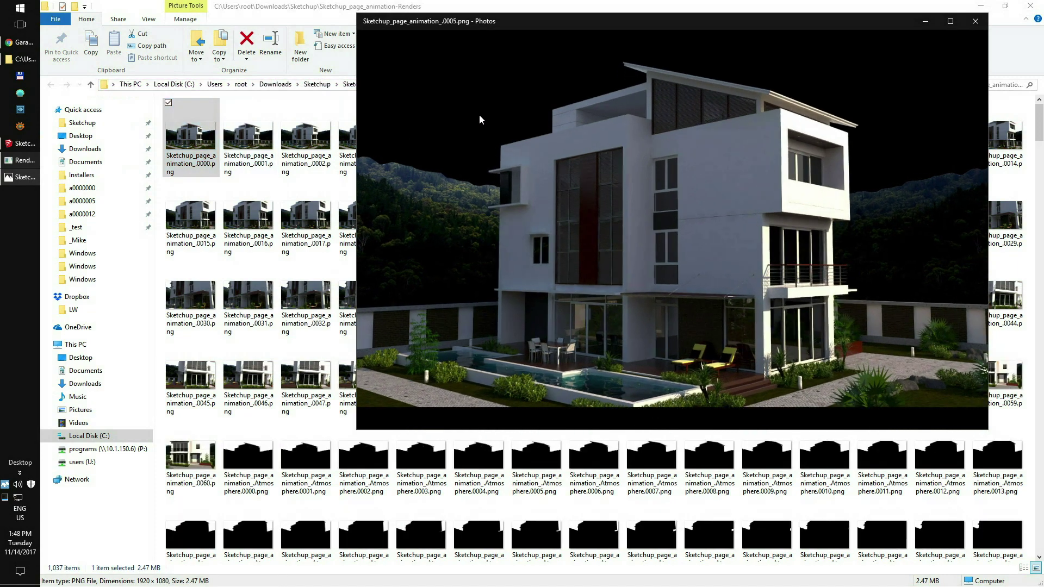
key("Right")
key("Right")
key("Right")
key("Right")
key("Right")
key("Right")
key("Right")
key("Right")
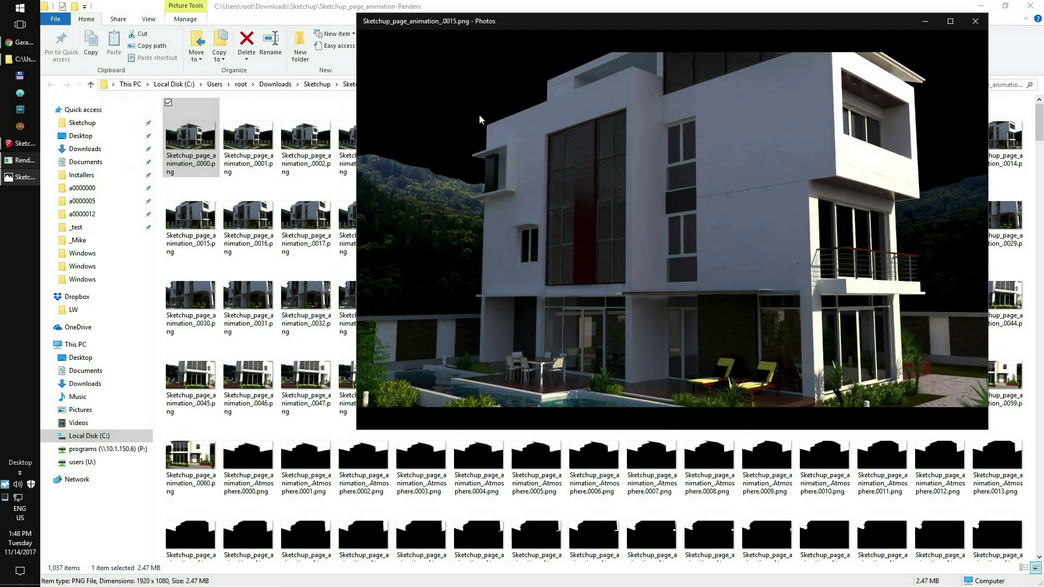
key("Right")
key("Right")
key("Right")
key("Right")
key("Right")
key("Right")
key("Right")
key("Right")
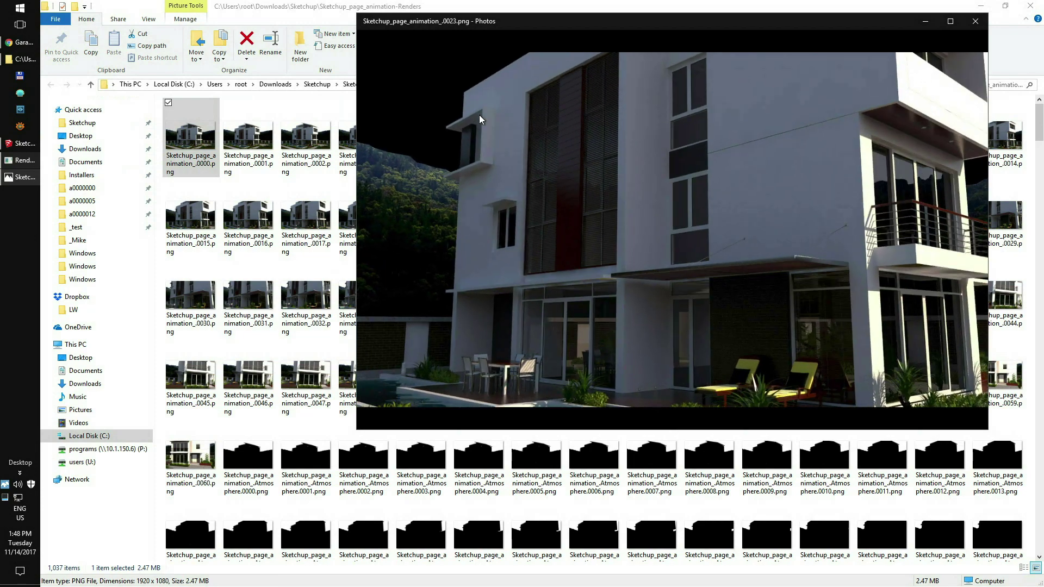
key("Right")
key("Right")
key("Right")
key("Right")
key("Right")
key("Right")
key("Right")
key("Right")
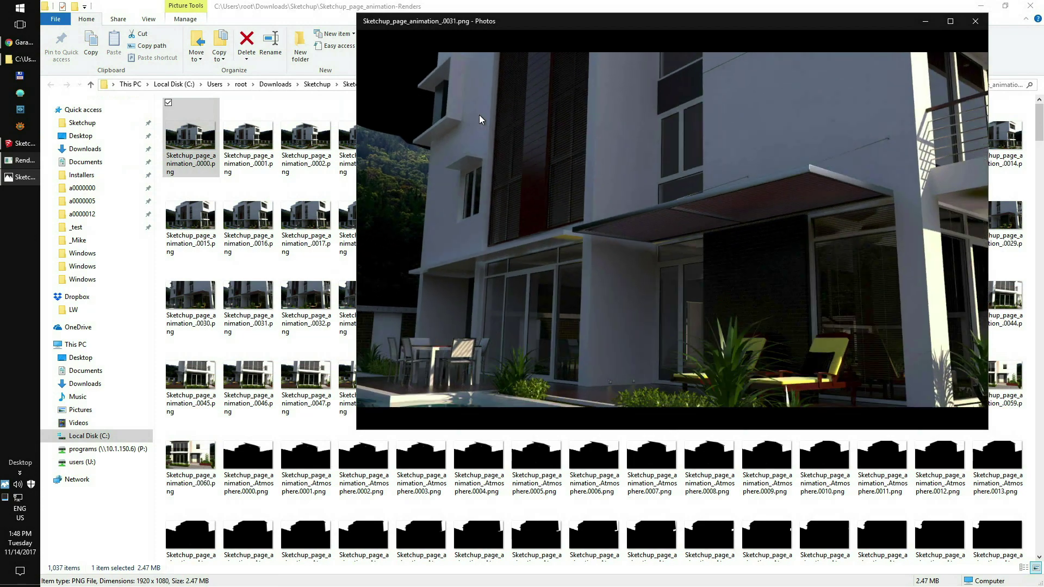
key("Right")
key("Right")
key("Right")
key("Right")
key("Right")
key("Right")
key("Right")
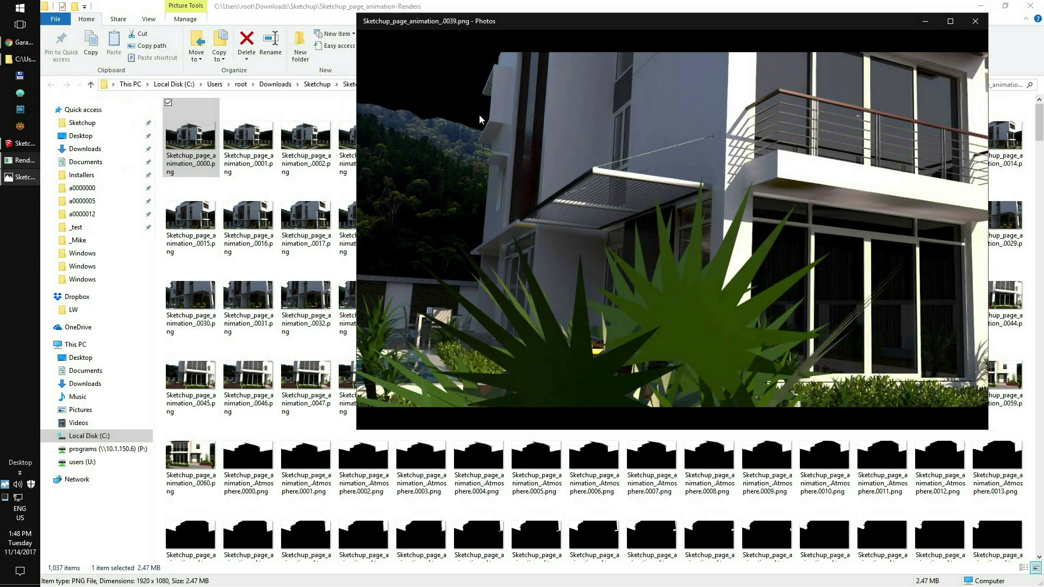
key("Right")
key("Right")
key("Right")
key("Right")
key("Right")
key("Right")
key("Right")
key("Right")
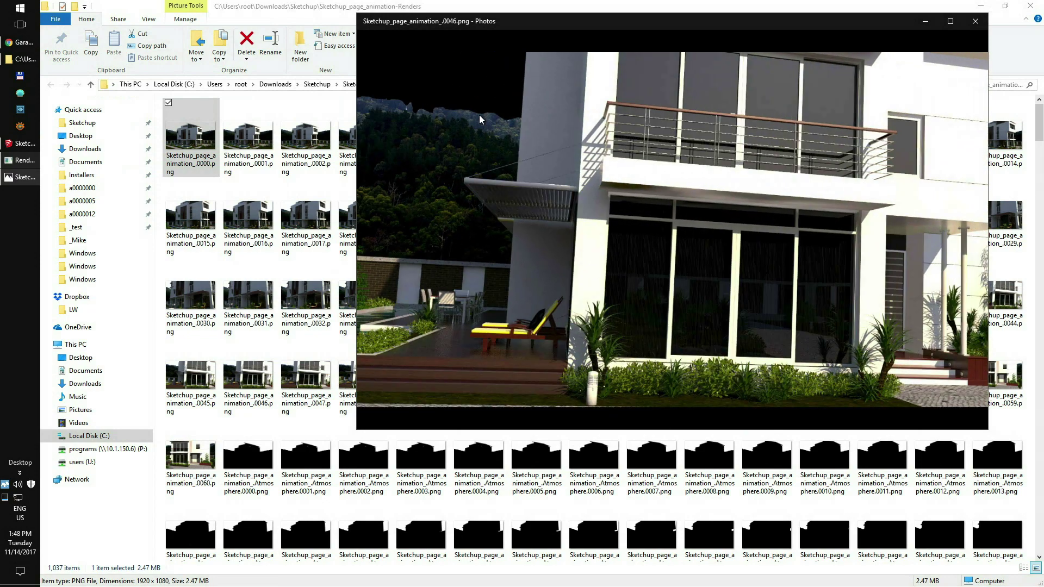
key("Right")
key("Right")
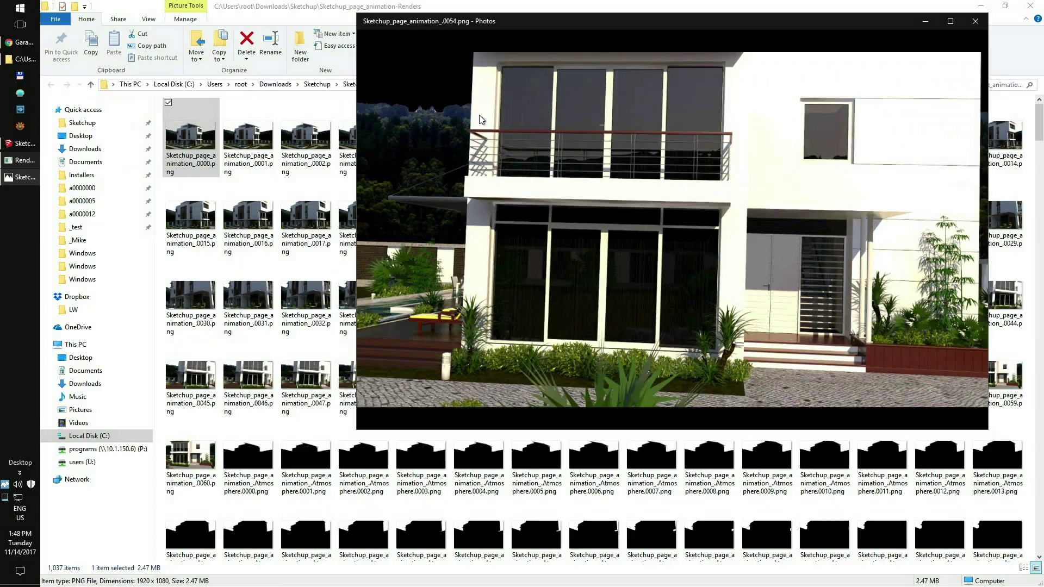